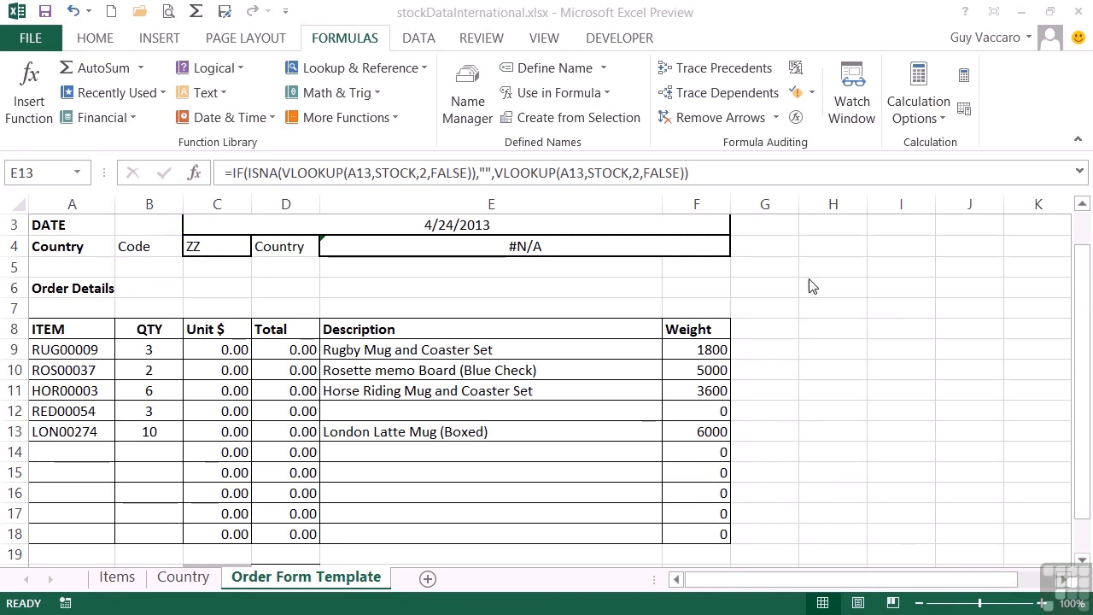
Open the Watch Window, dock it above the formula bar, and move it to the right edge of the worksheet.
left_click(856, 101)
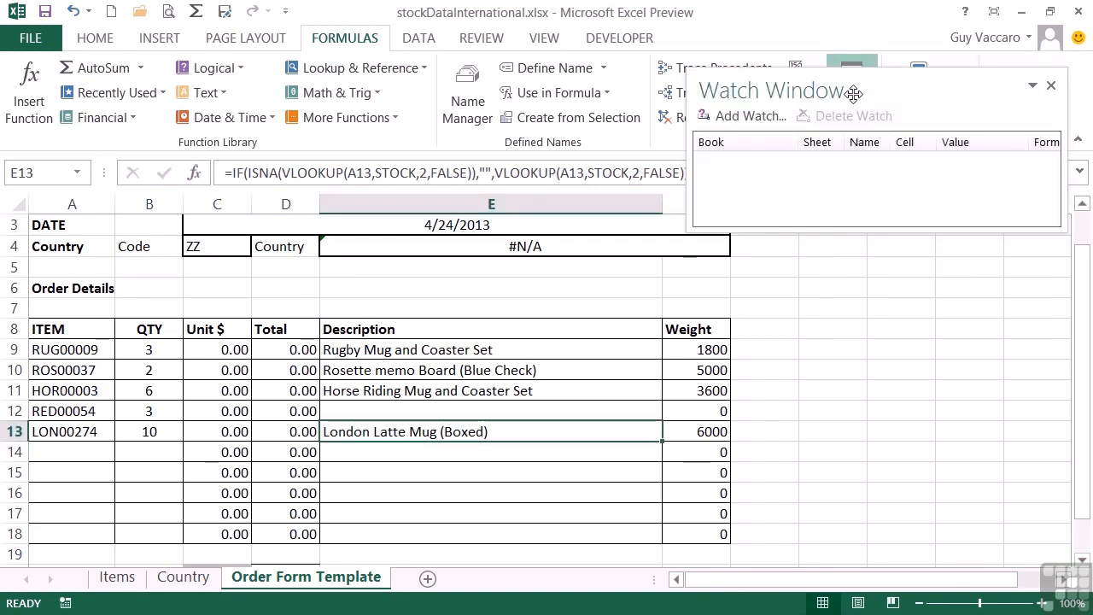
left_click_drag(854, 92, 370, 185)
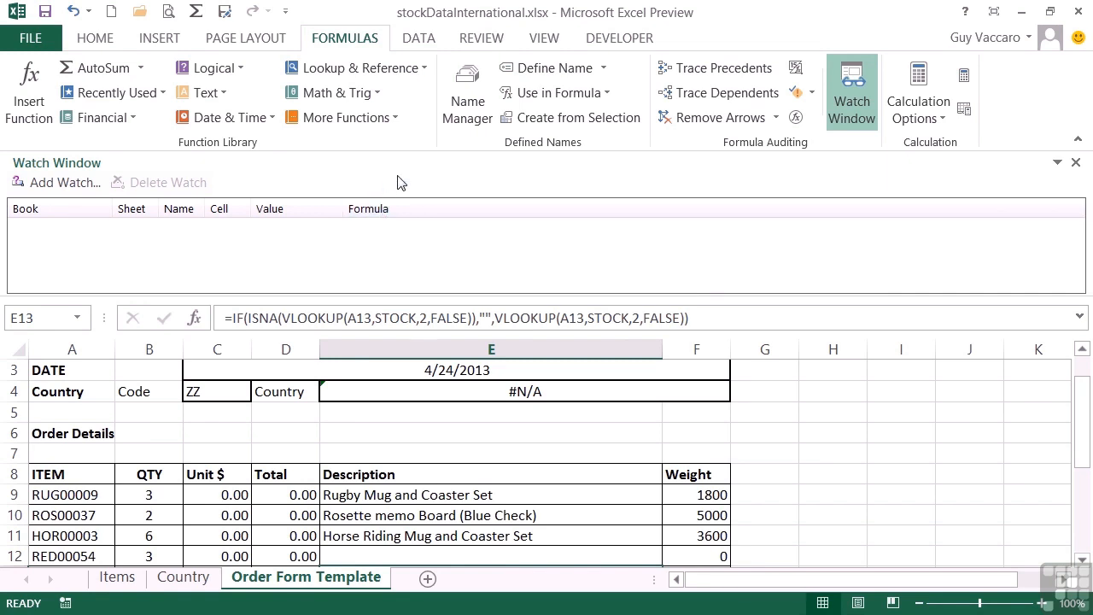
left_click_drag(409, 260, 1087, 239)
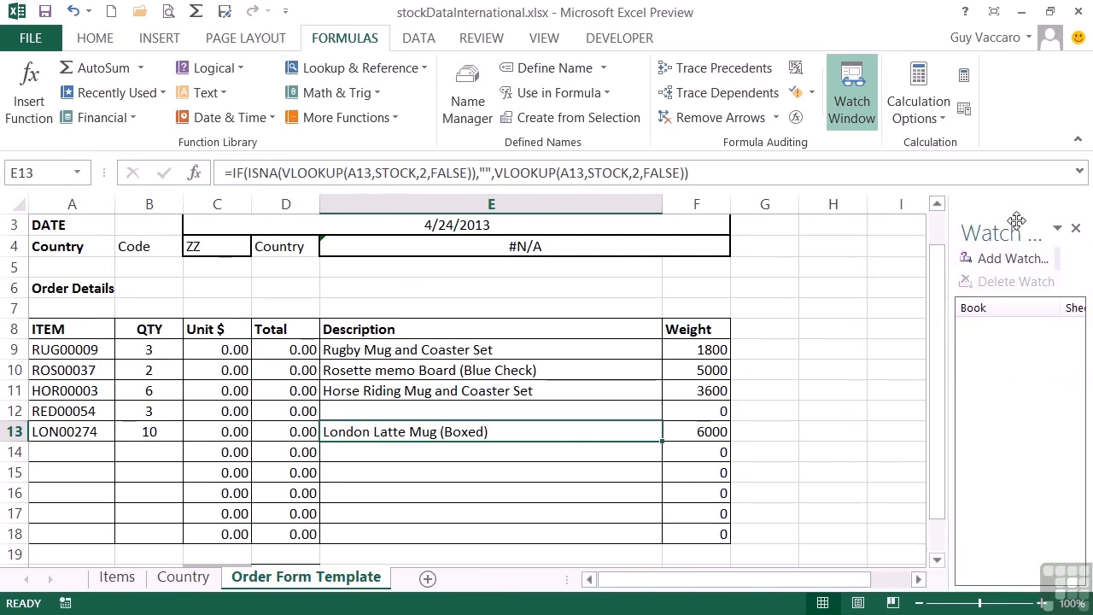
Try docking the Watch Window along the left edge of the worksheet and along its bottom edge.
left_click(1060, 230)
left_click(1008, 247)
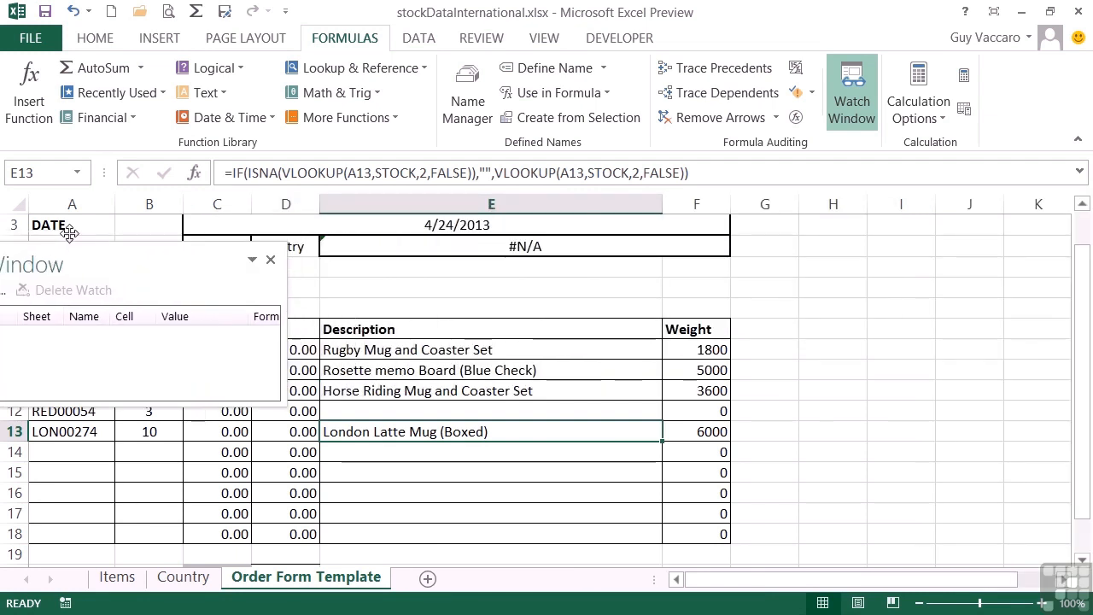
left_click(30, 224)
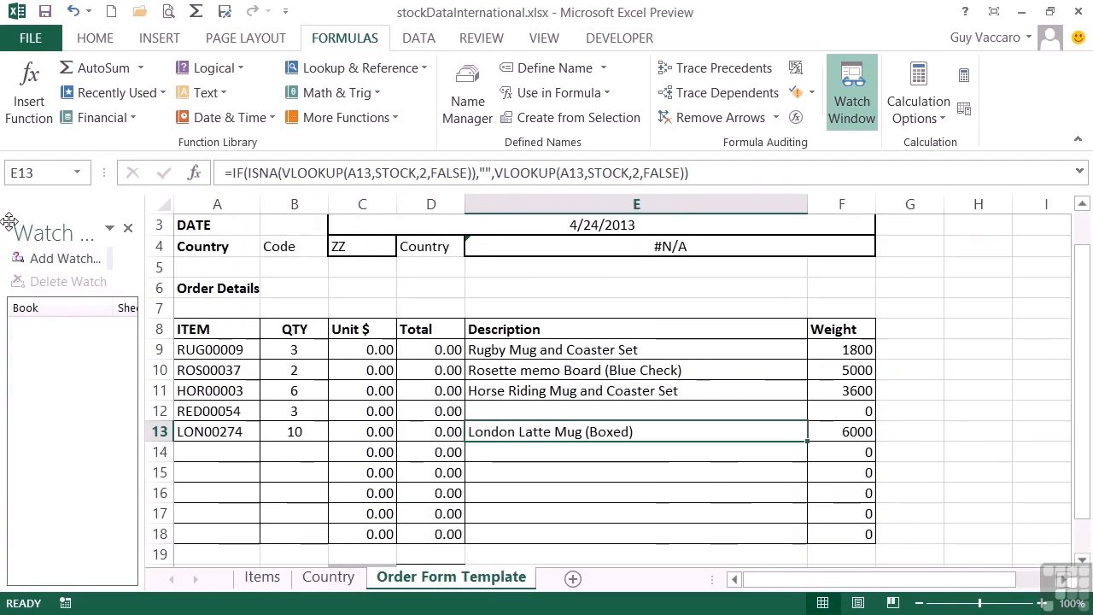
left_click(110, 230)
left_click(60, 247)
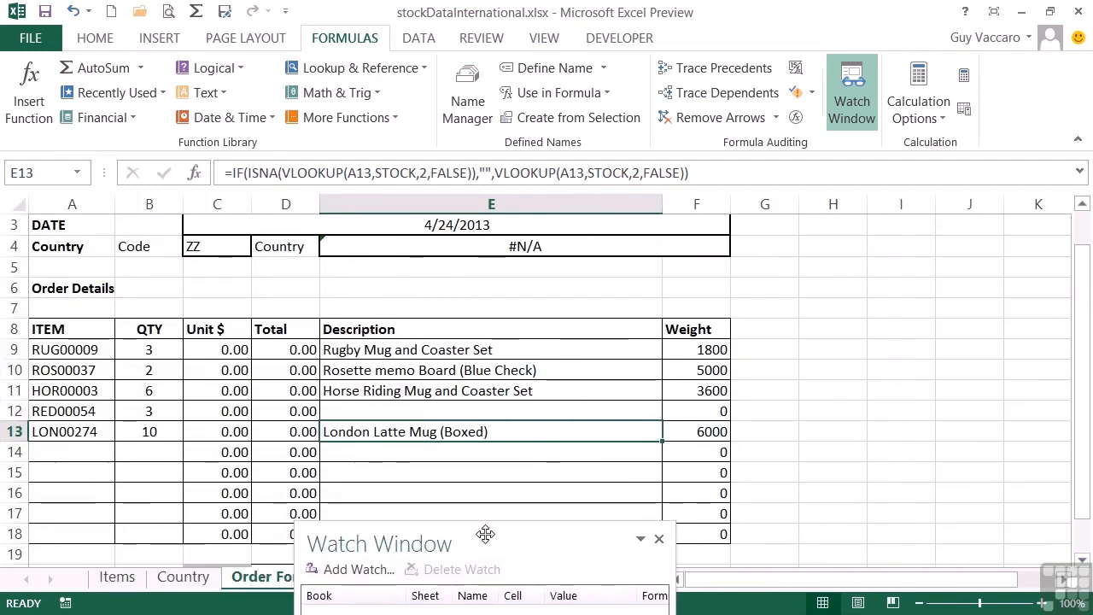
left_click(481, 581)
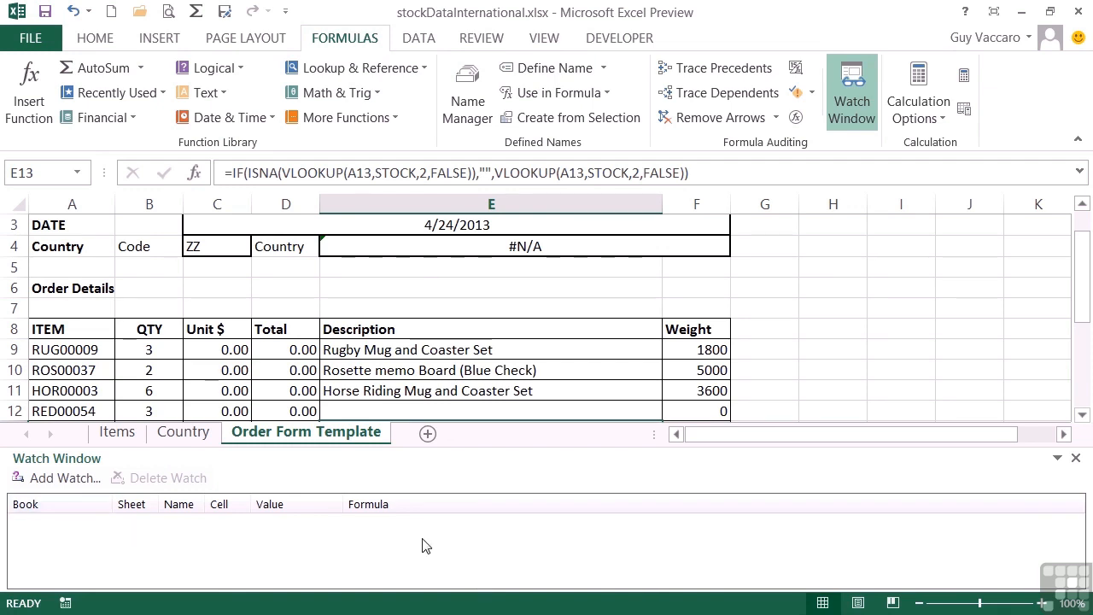
Dock the Watch Window at the right edge of the worksheet and widen it to show the Book through Value columns.
left_click(1057, 458)
left_click(1025, 481)
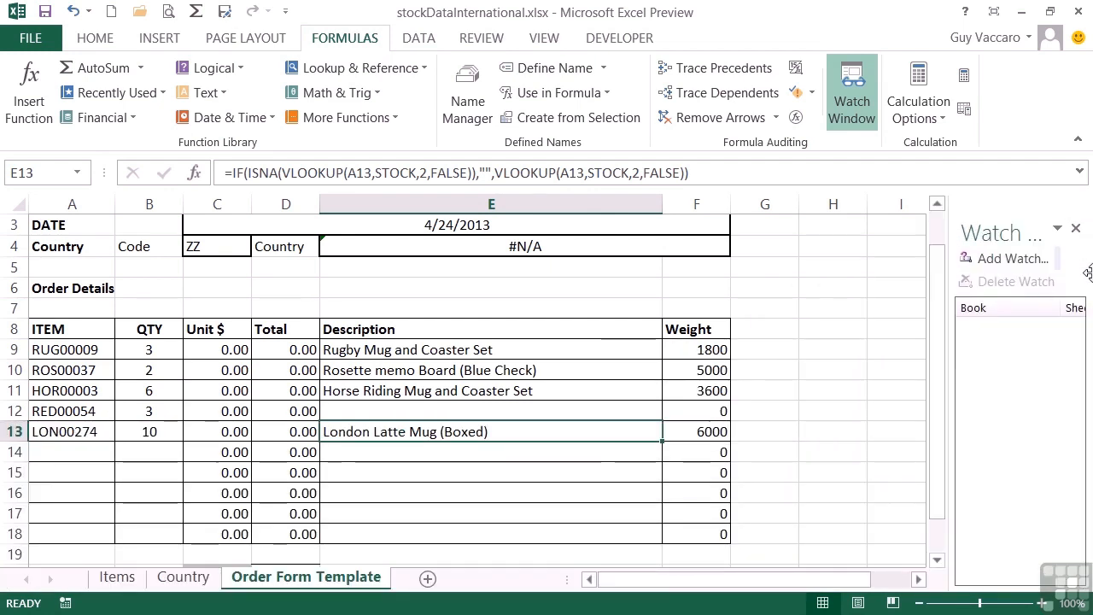
left_click_drag(950, 311, 844, 311)
left_click_drag(944, 286, 891, 284)
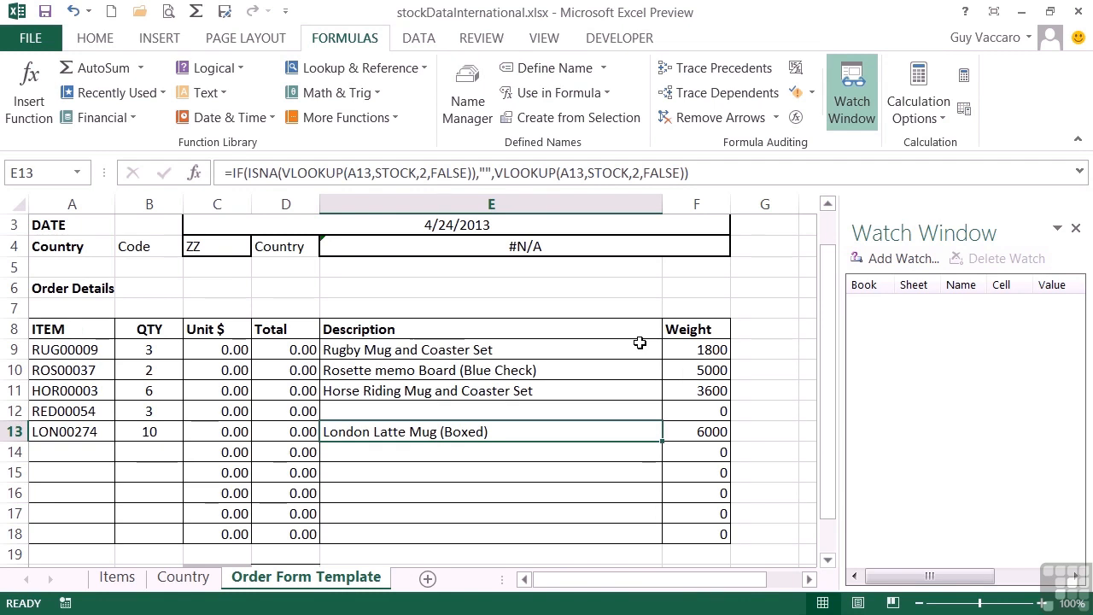
Add a watch for the merged country lookup cell E4:F4 on the Order Form Template sheet.
left_click(453, 245)
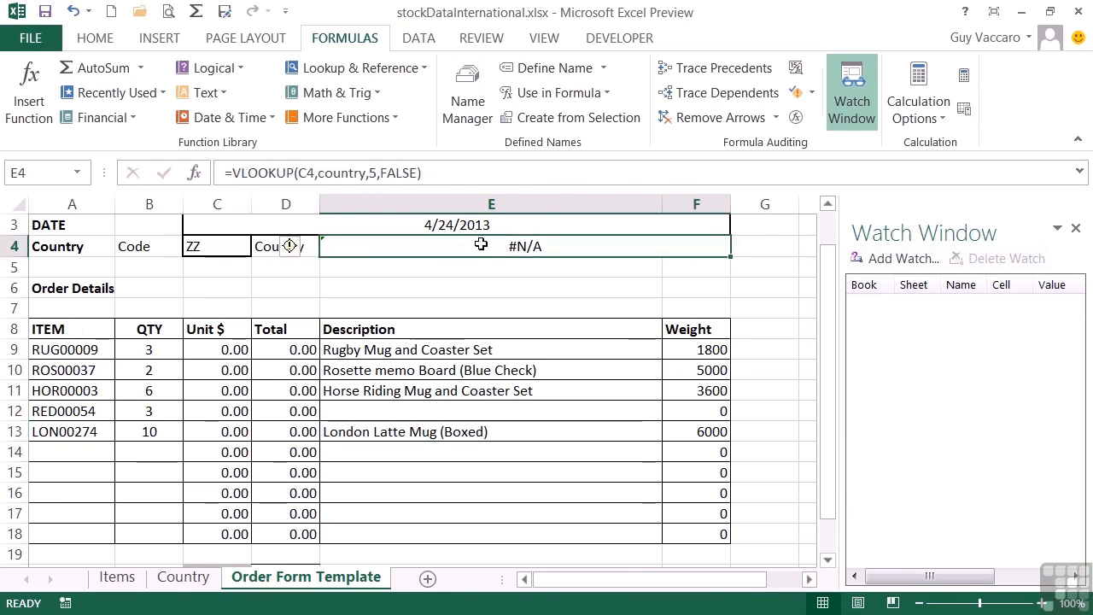
left_click(904, 260)
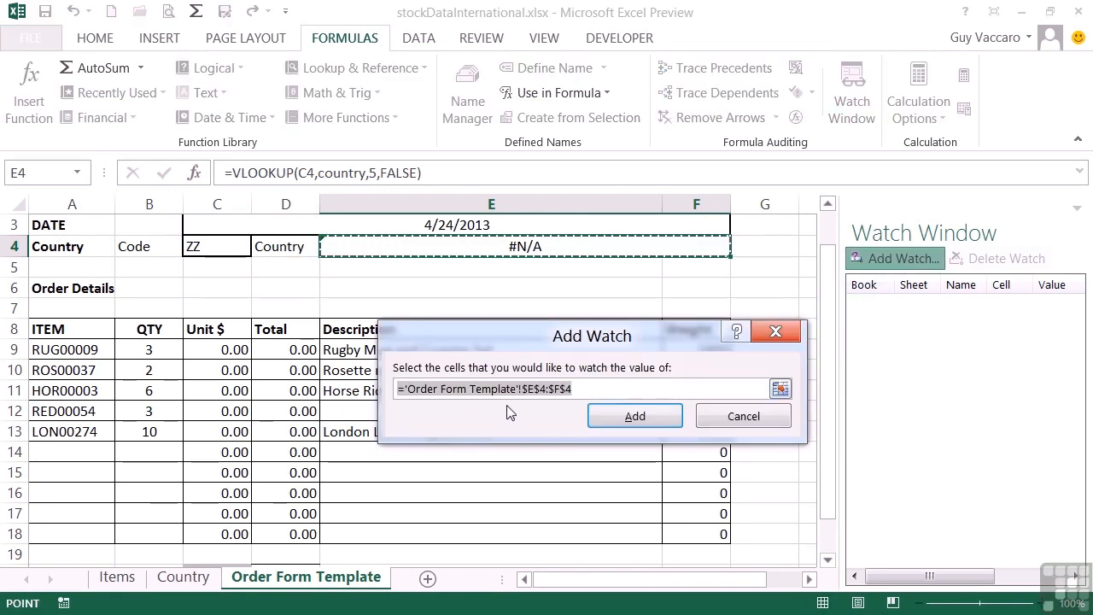
left_click(648, 418)
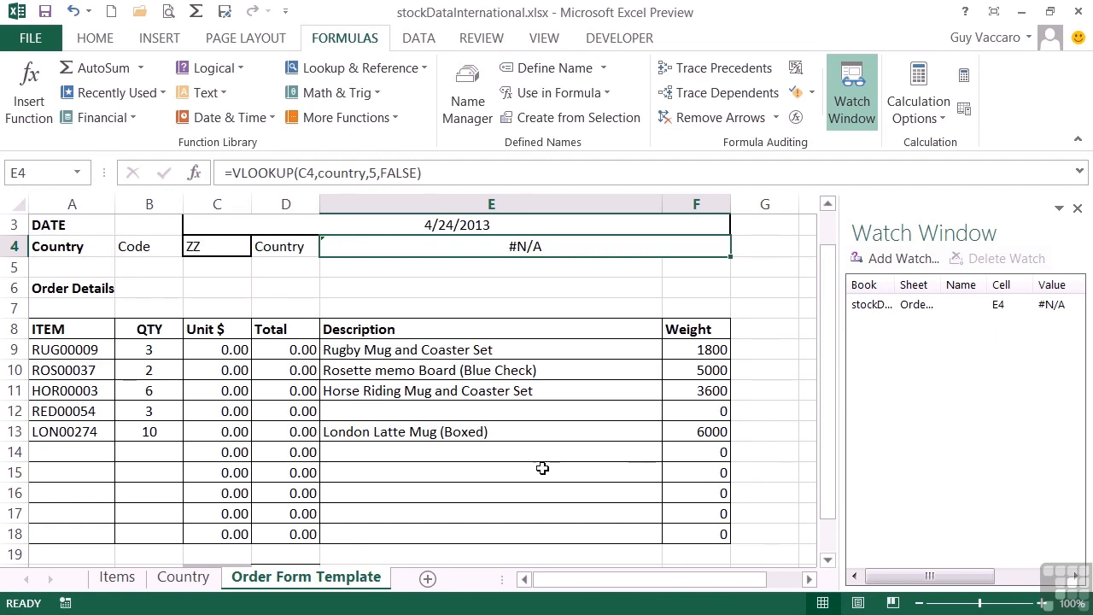
Add a watch for the empty description cell E12 of item RED00054.
left_click(405, 409)
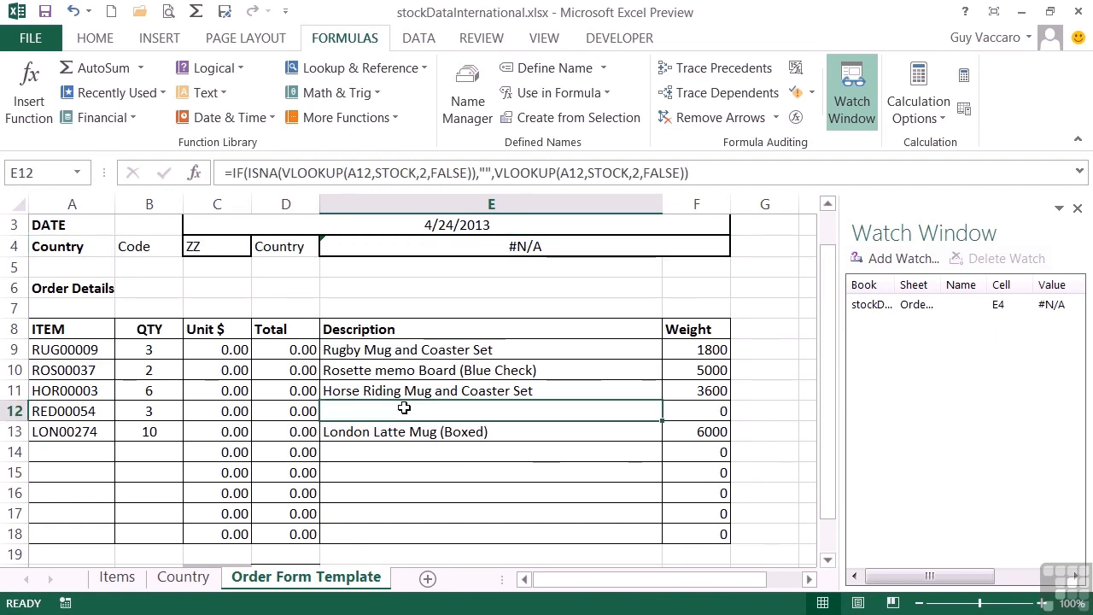
left_click(882, 259)
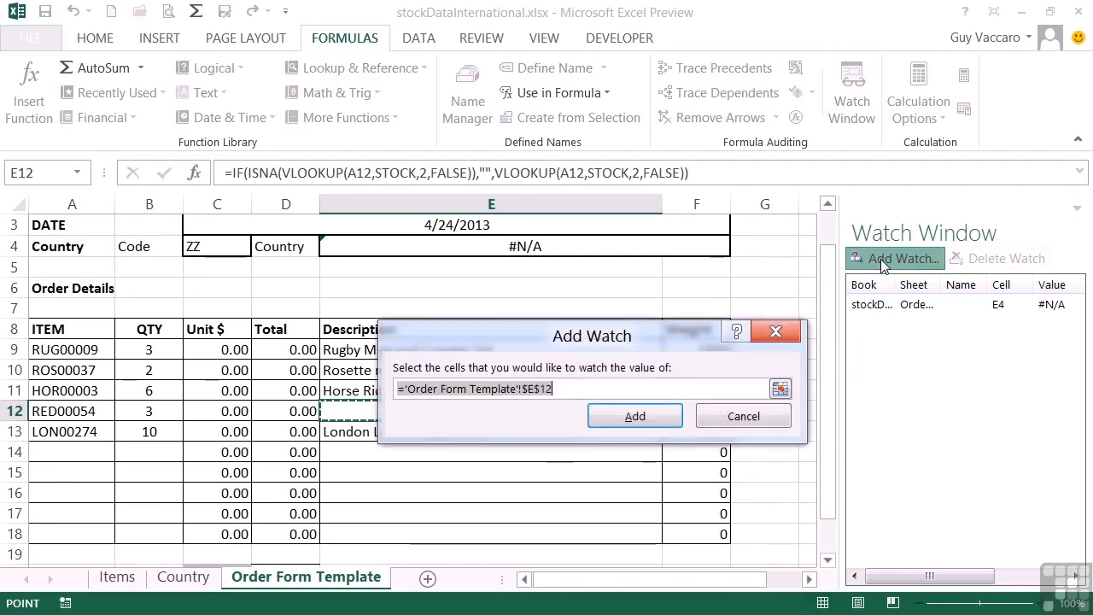
left_click(639, 419)
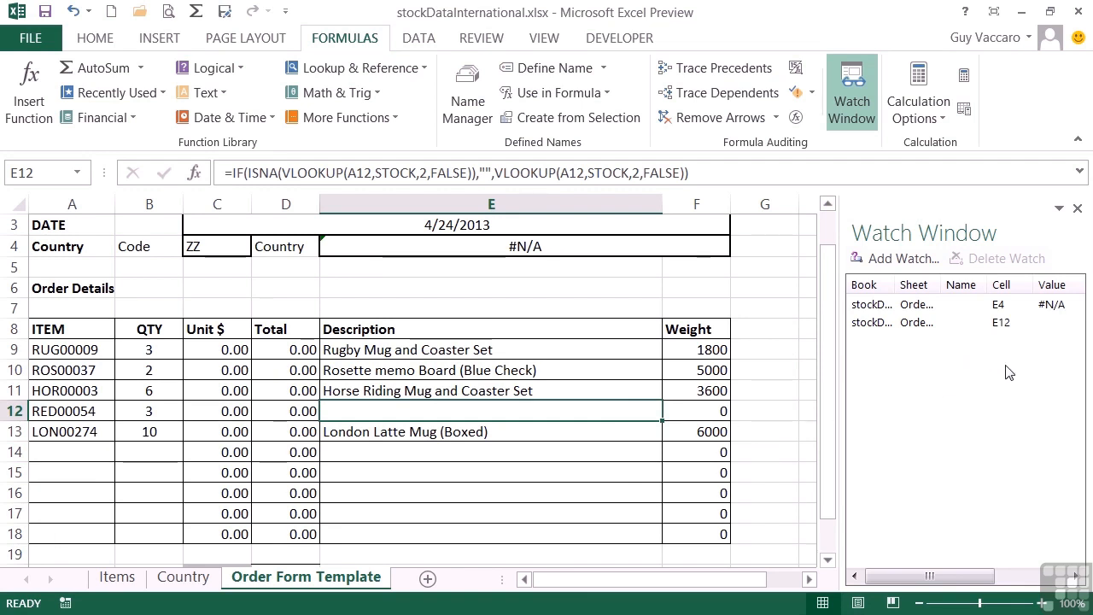
Add watches for the weight cells F9:F13 of the order items.
left_click_drag(690, 349, 656, 441)
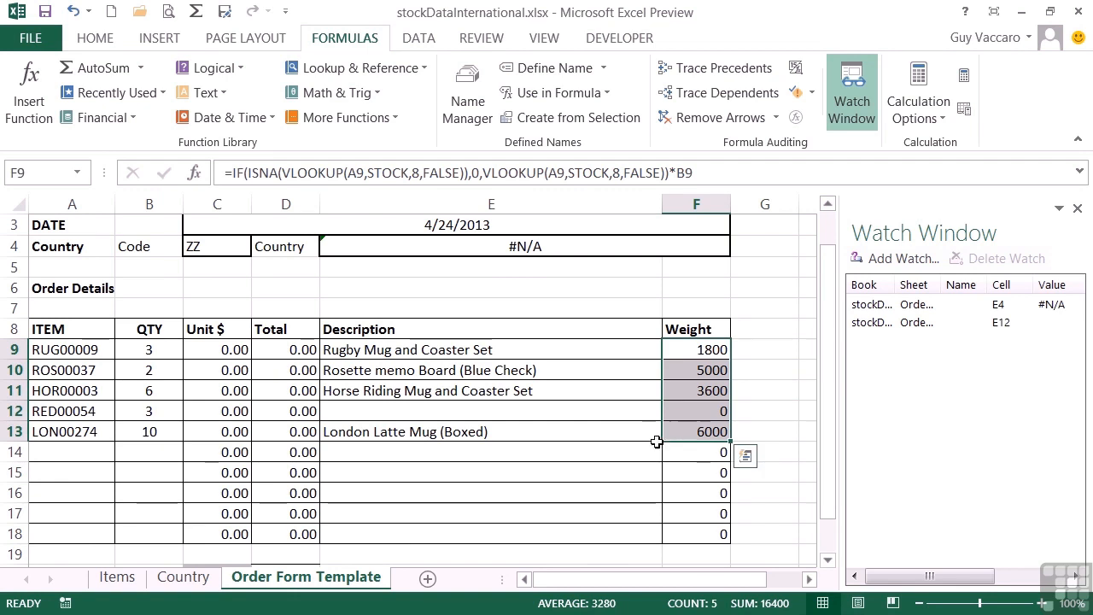
left_click(896, 259)
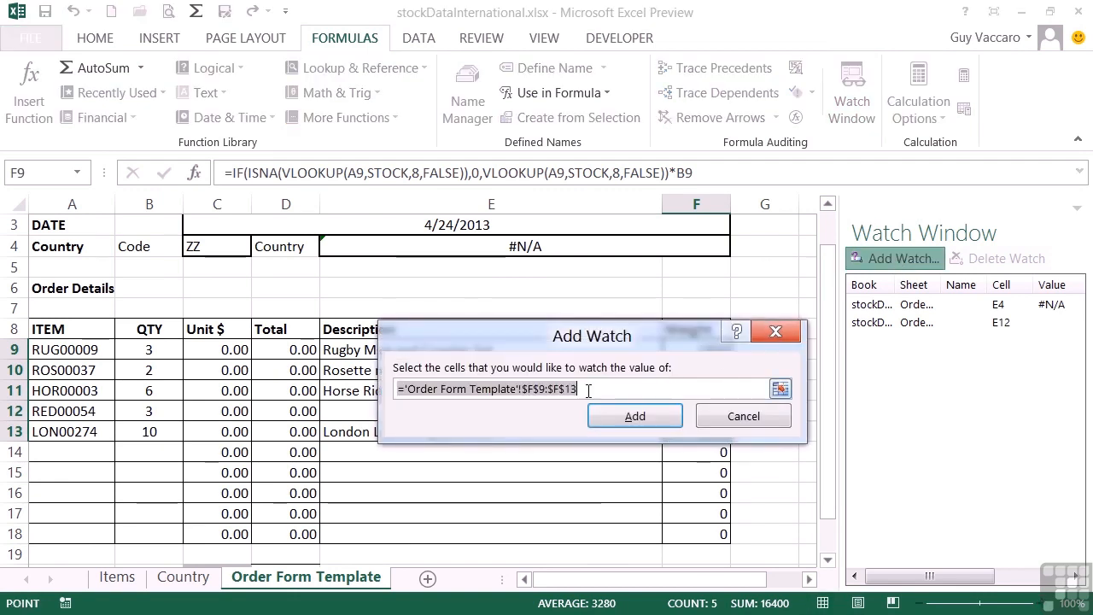
left_click(657, 419)
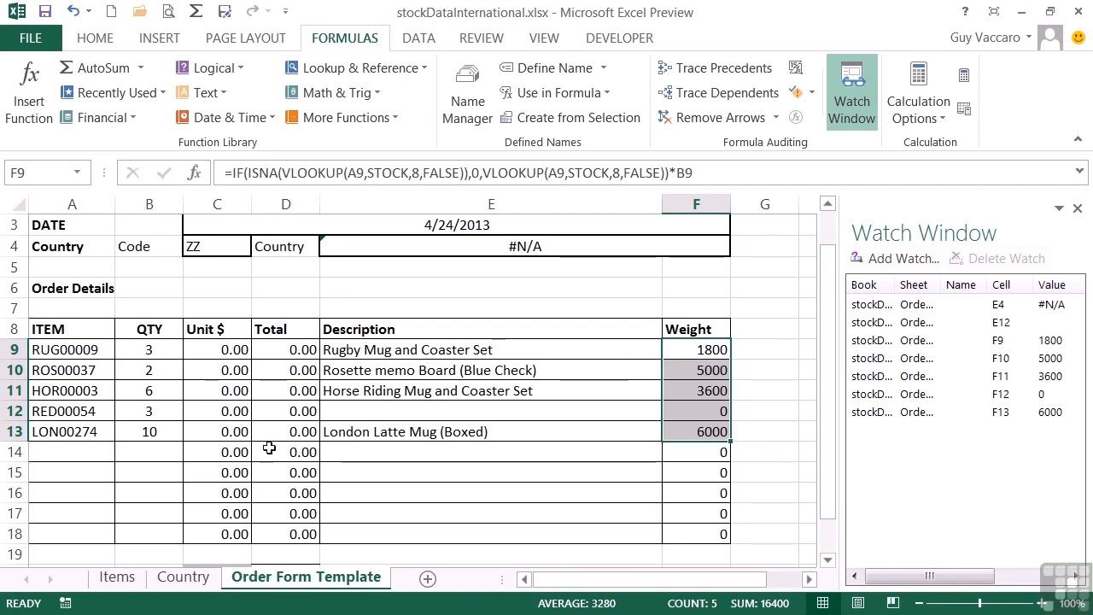
On the Country sheet, set Uruguay's country code in cell A228 to ZZ.
left_click(181, 577)
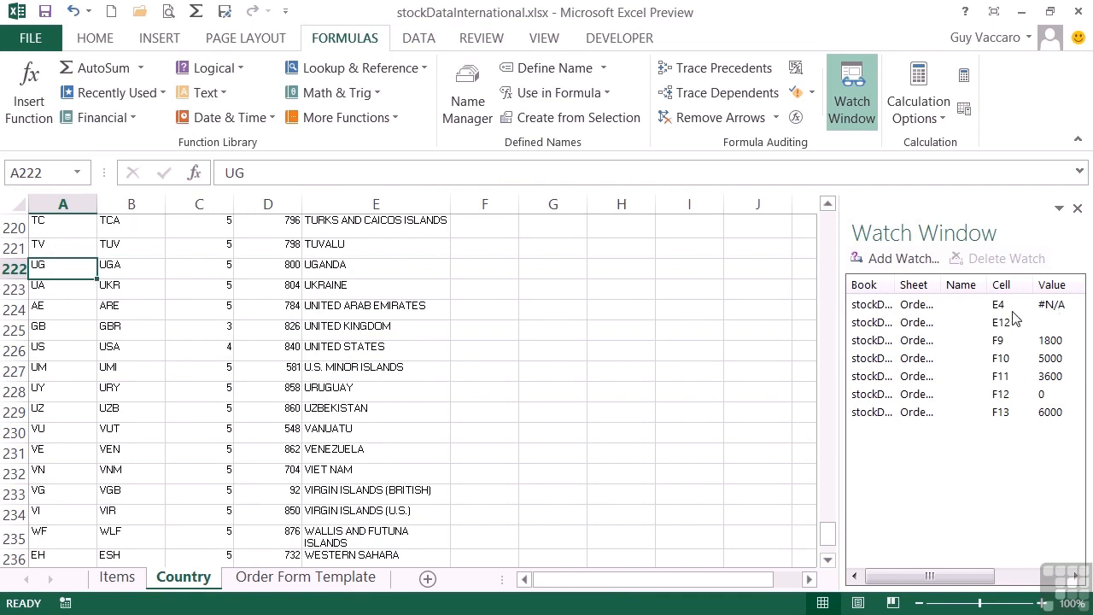
left_click(61, 393)
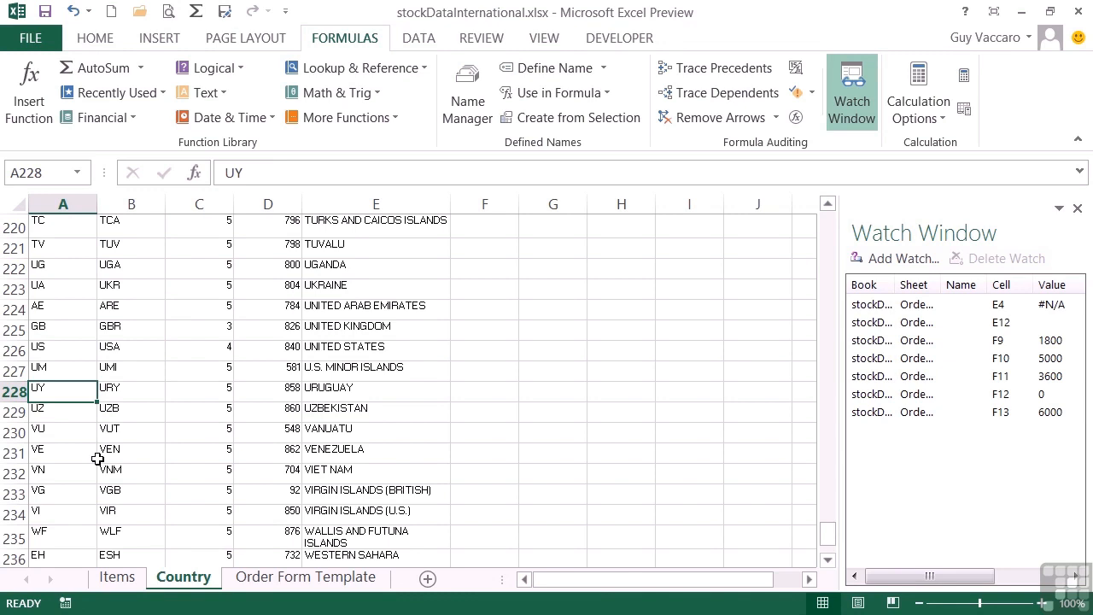
type("ZZ")
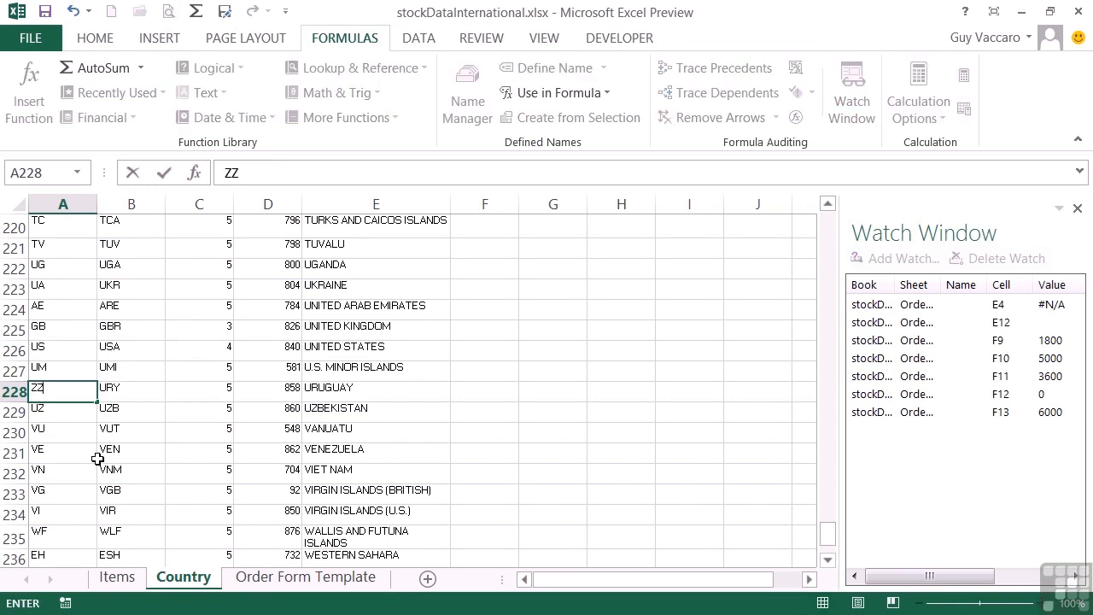
key("Return")
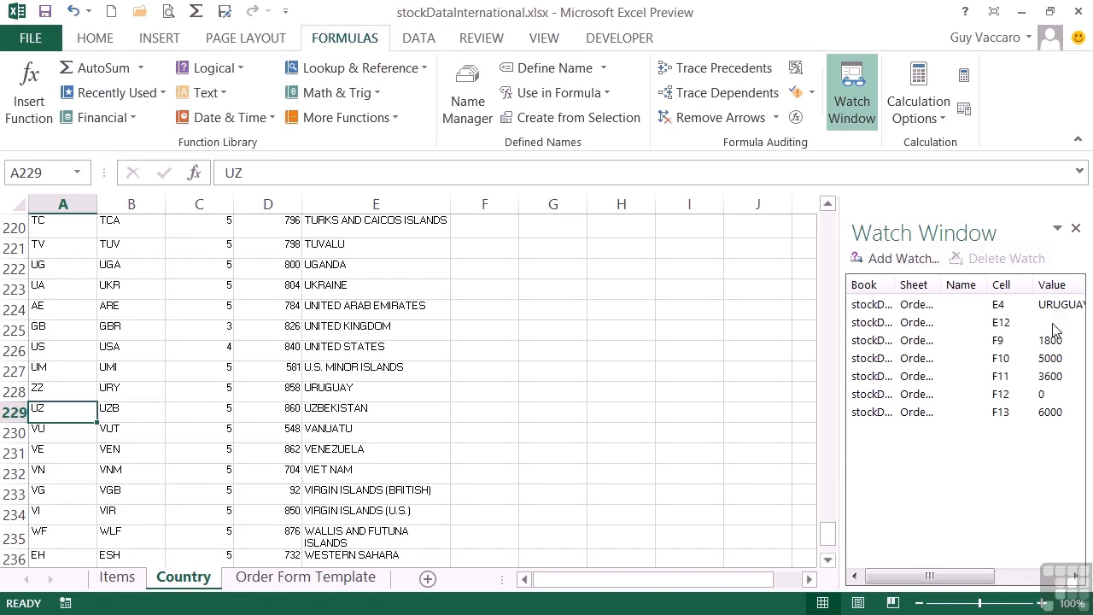
On the Items sheet, set the item reference of the Horse Jumping Picture Pocket Watch in A8 to RED00054.
left_click(117, 577)
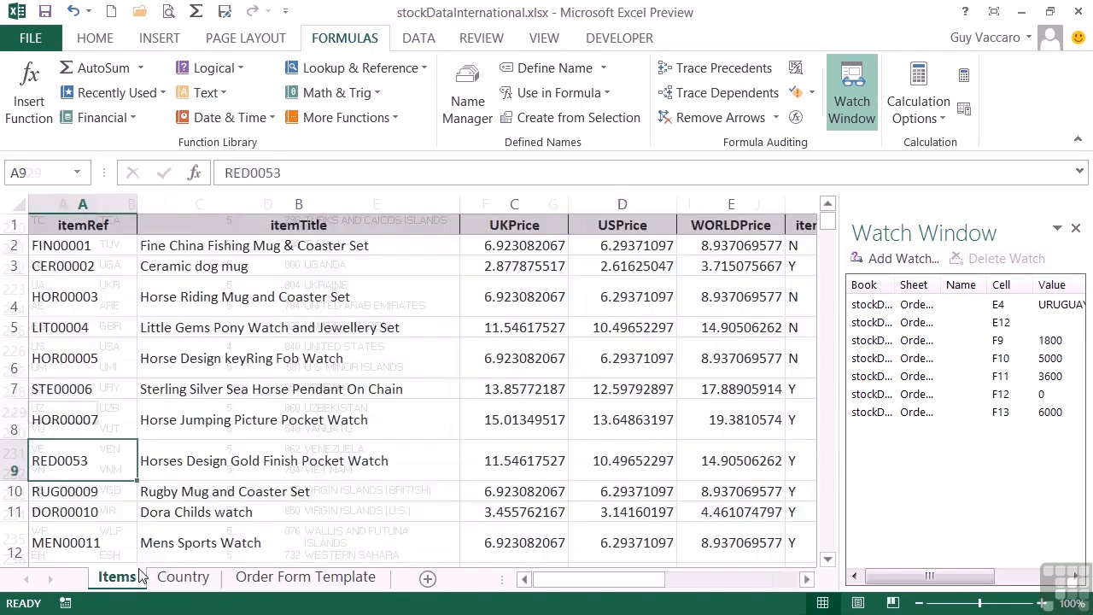
left_click(85, 418)
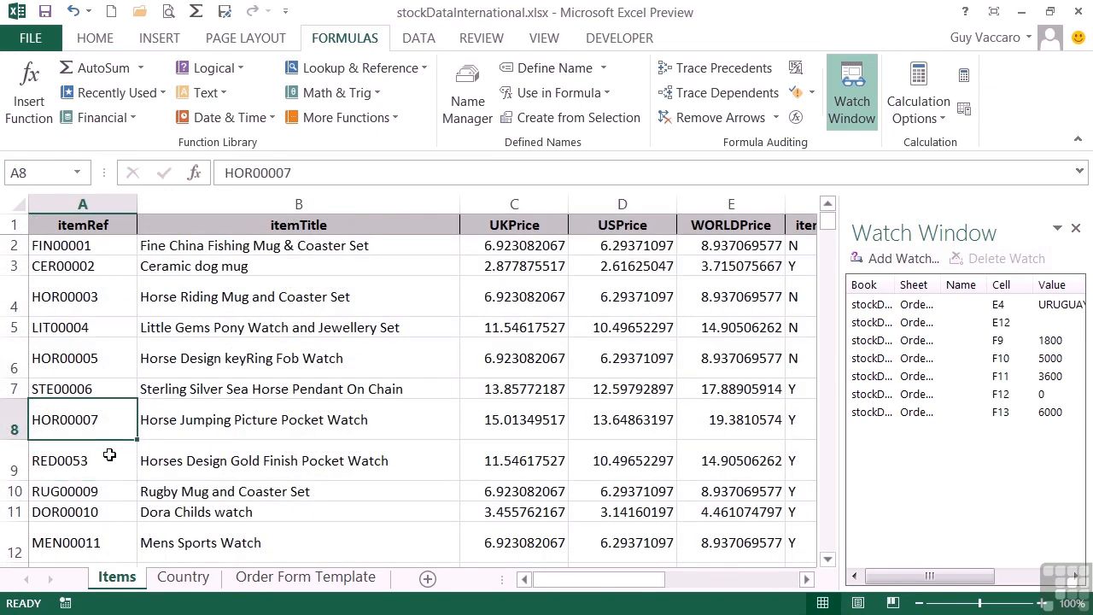
type("RED0")
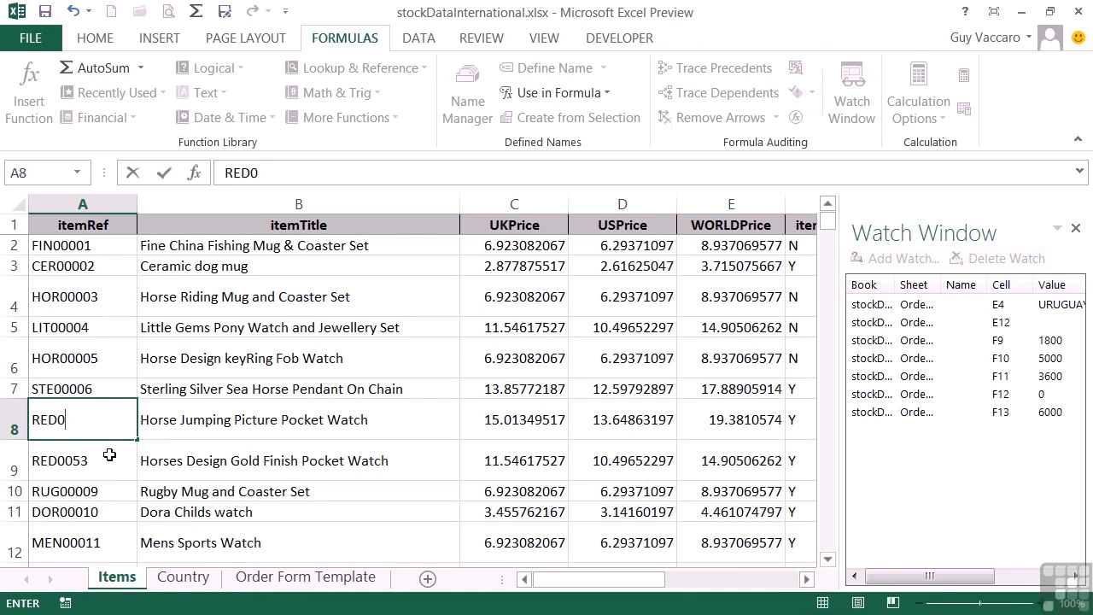
type("0054")
left_click(109, 455)
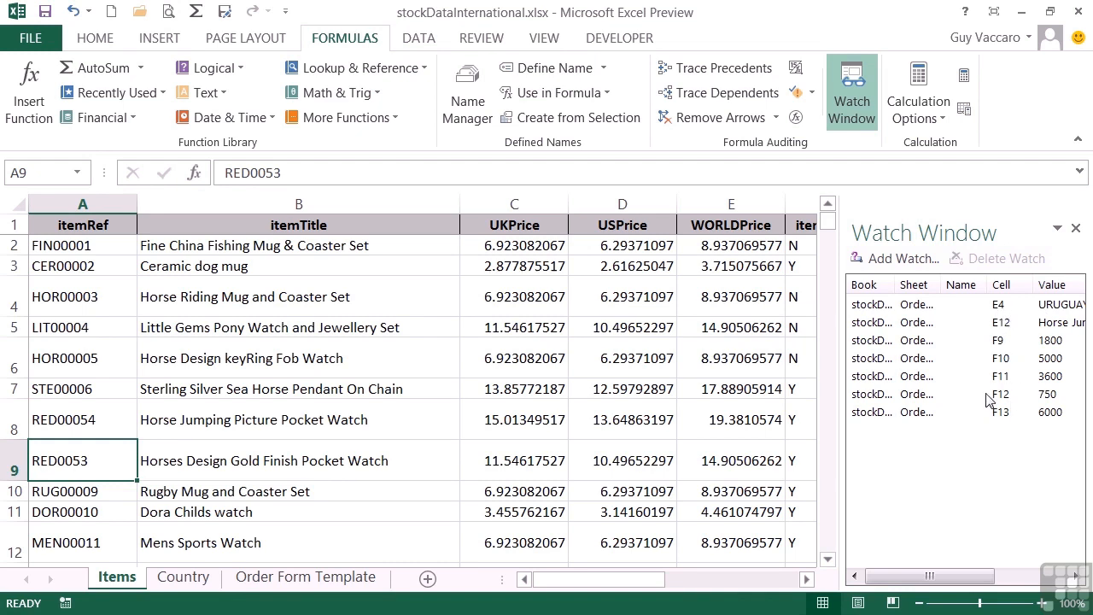
Return to the Order Form Template sheet, and close and reopen the Watch Window.
left_click(242, 580)
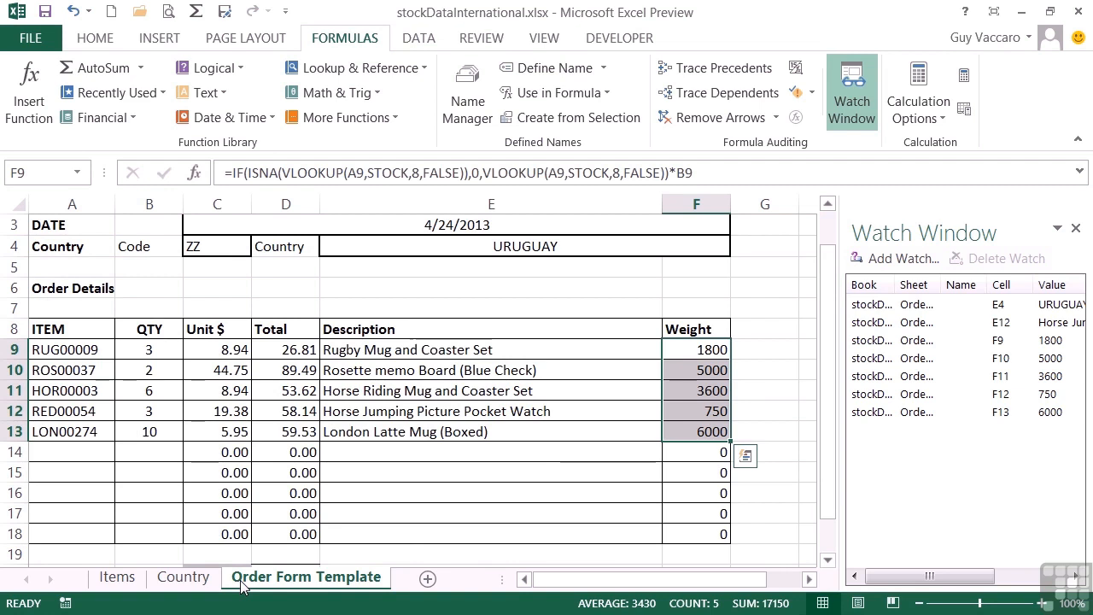
left_click(1075, 229)
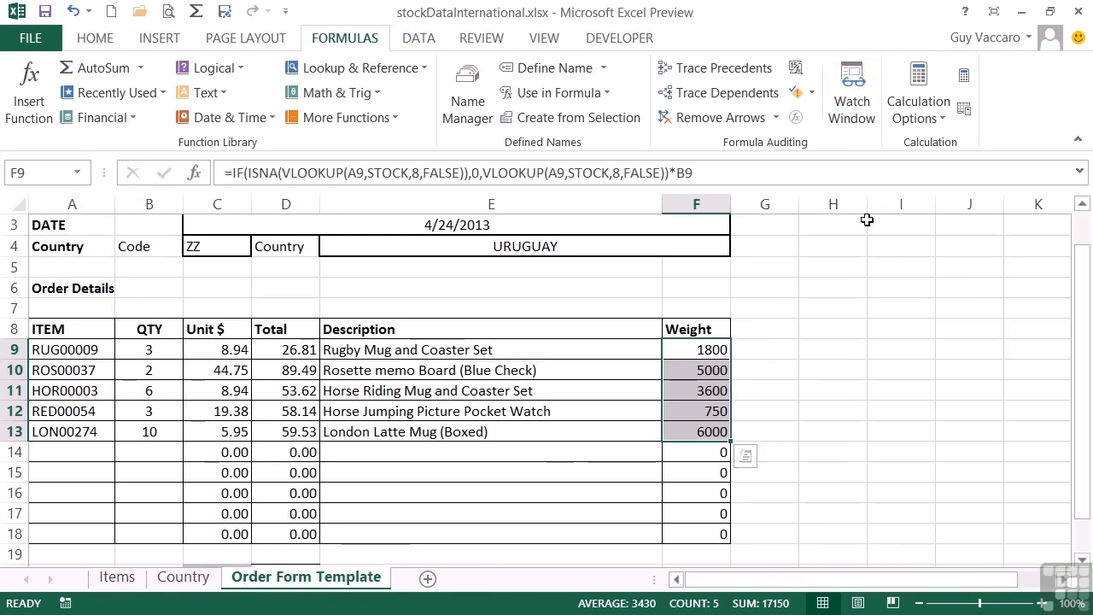
left_click(851, 100)
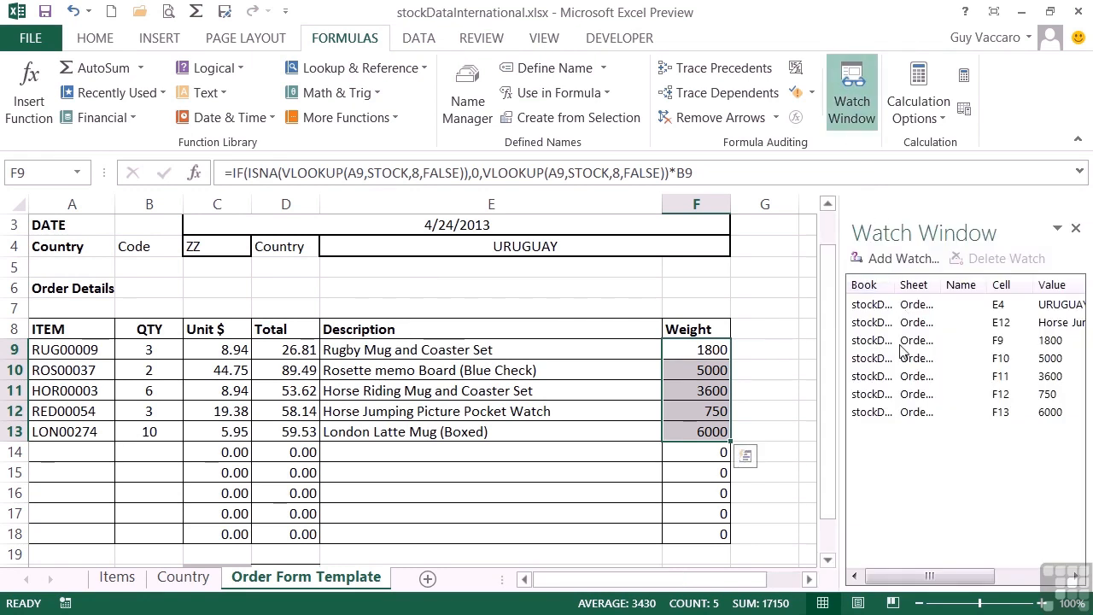
Delete the watch on F13 and all the remaining watches, E4 through F12, from the Watch Window.
left_click(916, 413)
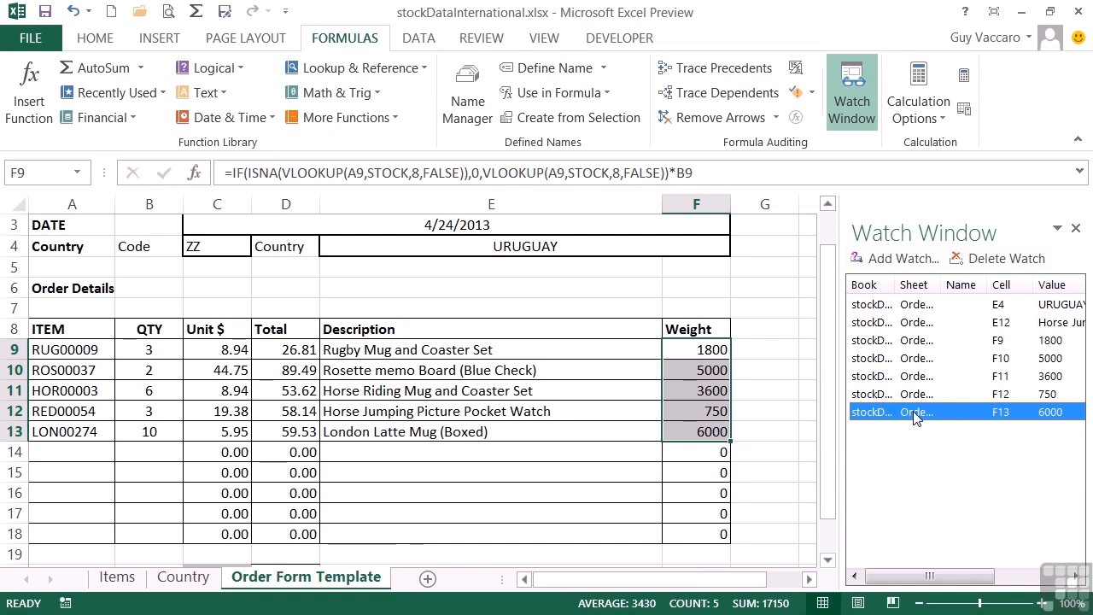
left_click(1002, 256)
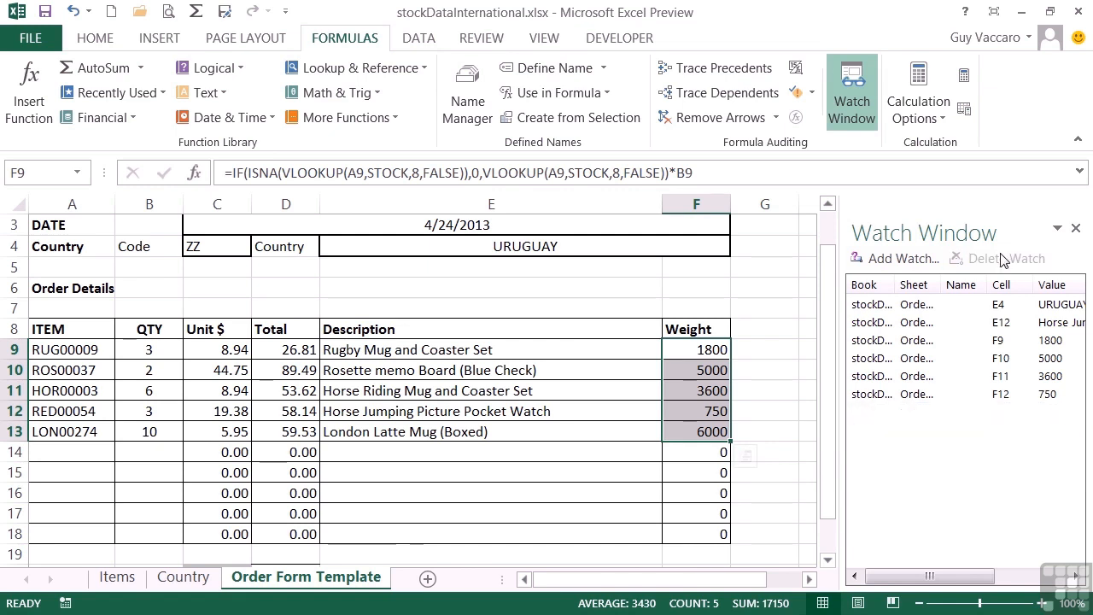
left_click(933, 309)
left_click(919, 394, "shift")
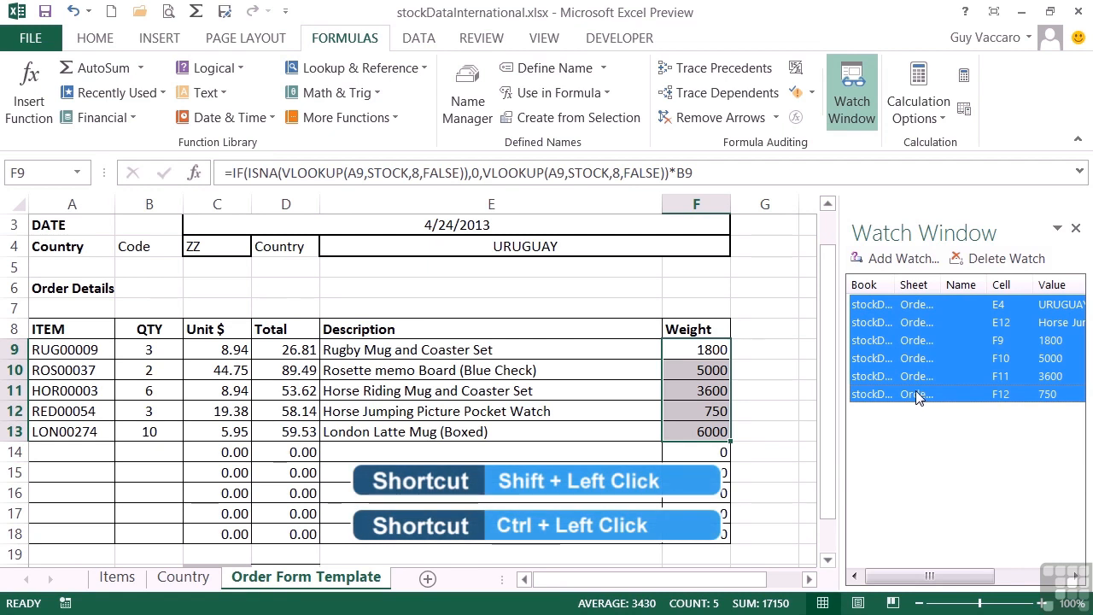
left_click(1008, 259)
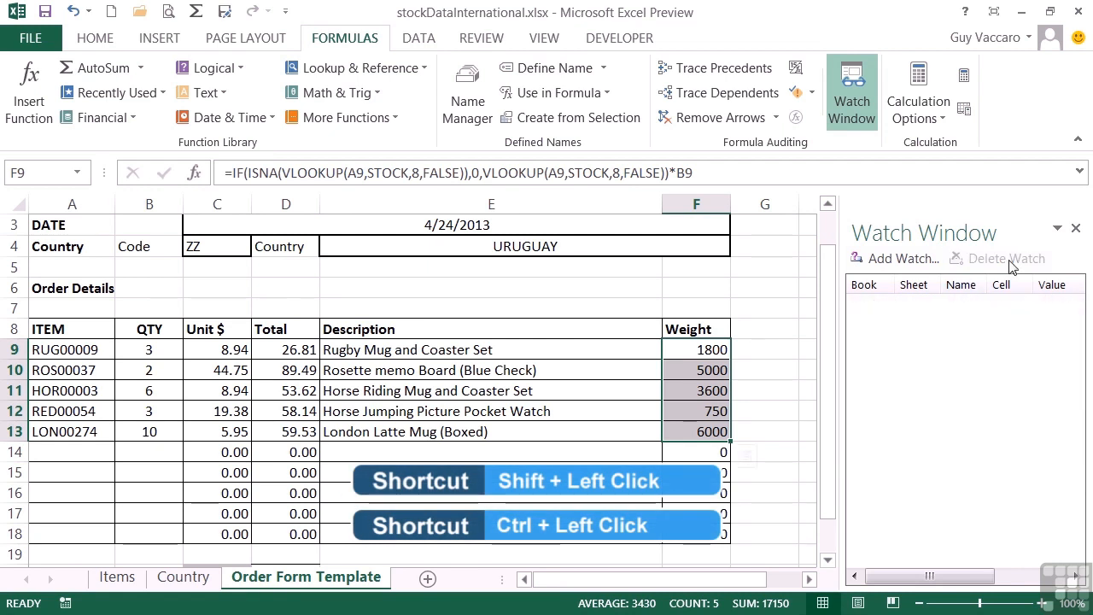